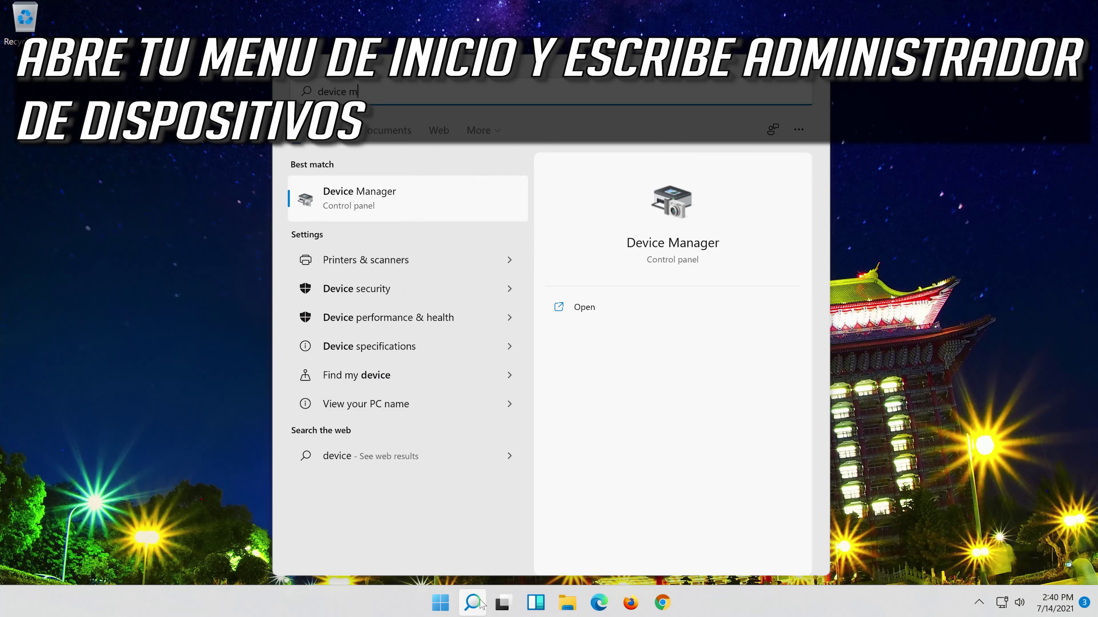
Step: Search Windows for "device manager", open Device Manager and move its window toward the middle of the desktop
{"action": "type", "text": "ger"}
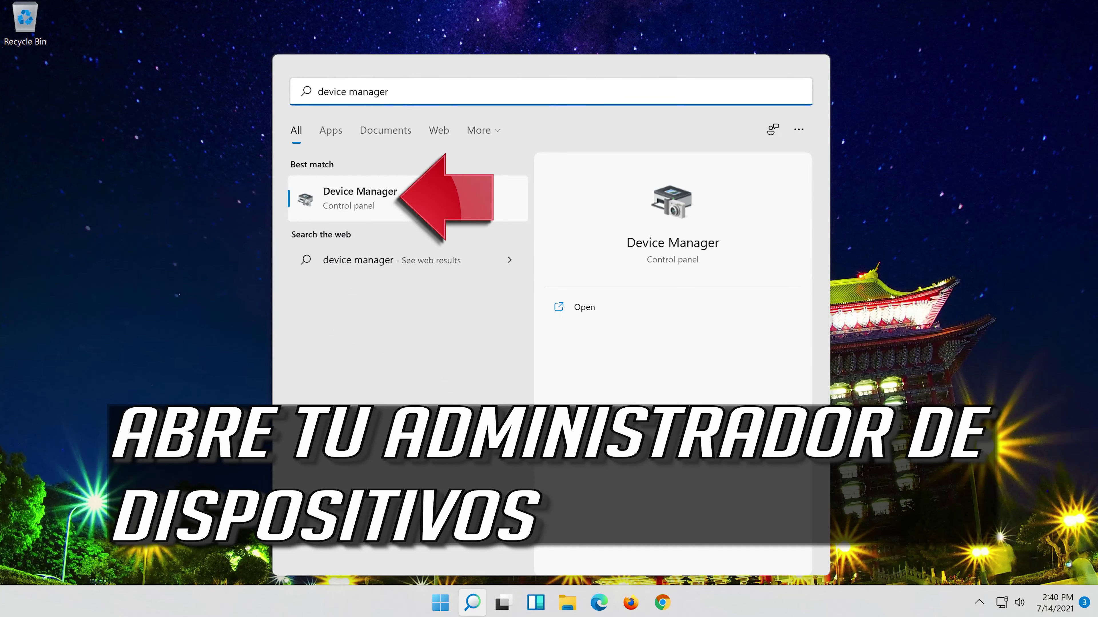
{"action": "left_click", "coordinate": [457, 205]}
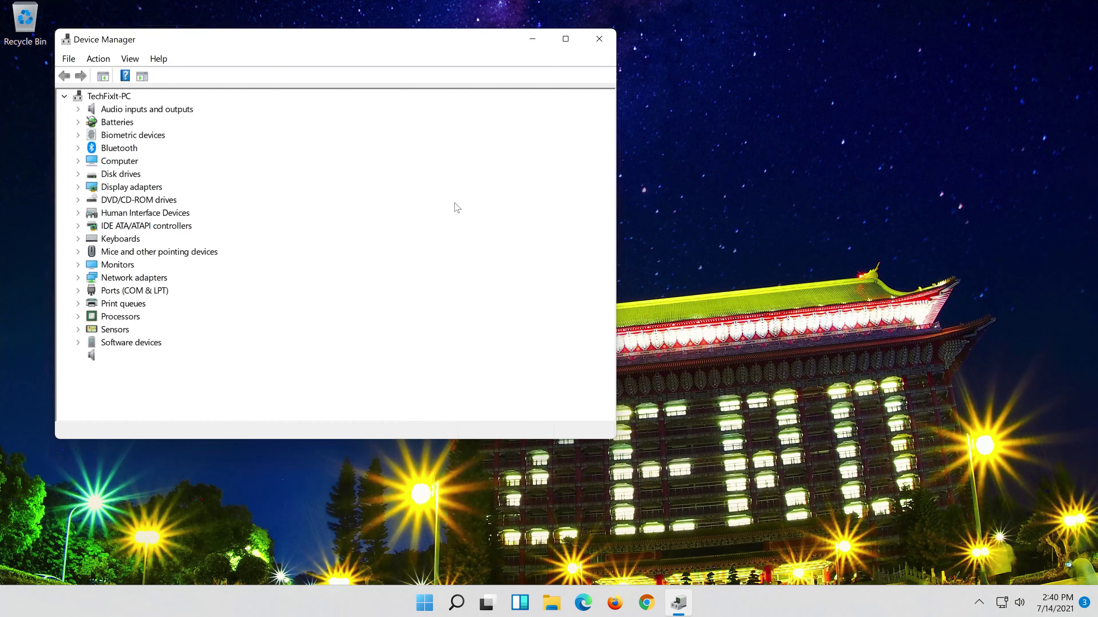
{"action": "left_click_drag", "start_coordinate": [353, 40], "coordinate": [622, 55]}
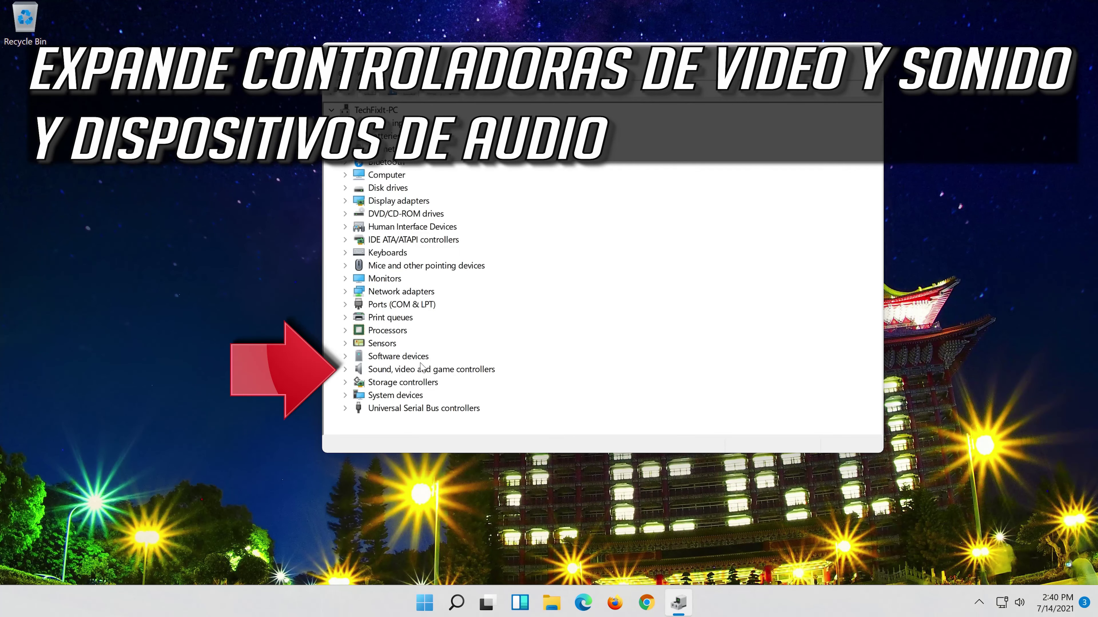
Step: Show the driver properties of High Definition Audio Device under Sound, video and game controllers
{"action": "left_click", "coordinate": [345, 370]}
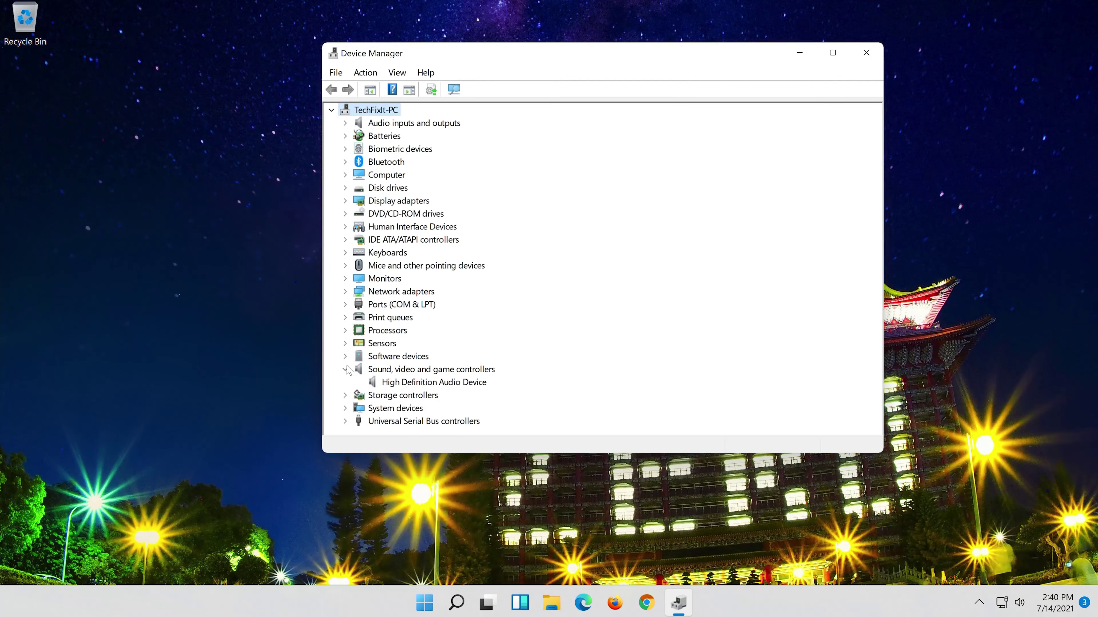
{"action": "left_click", "coordinate": [376, 383]}
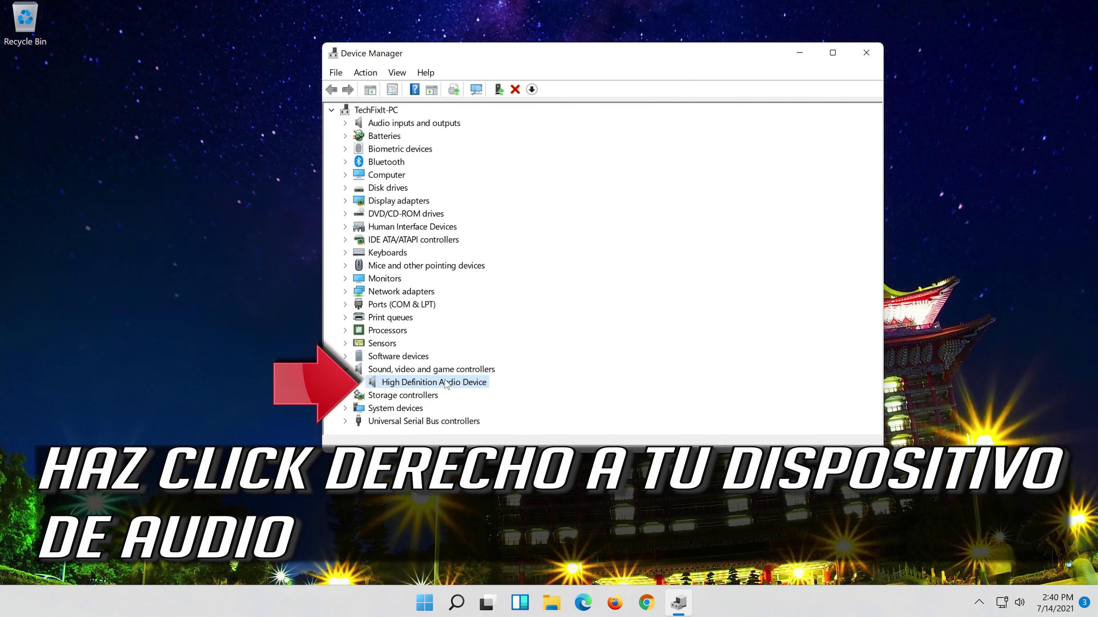
{"action": "right_click", "coordinate": [458, 385]}
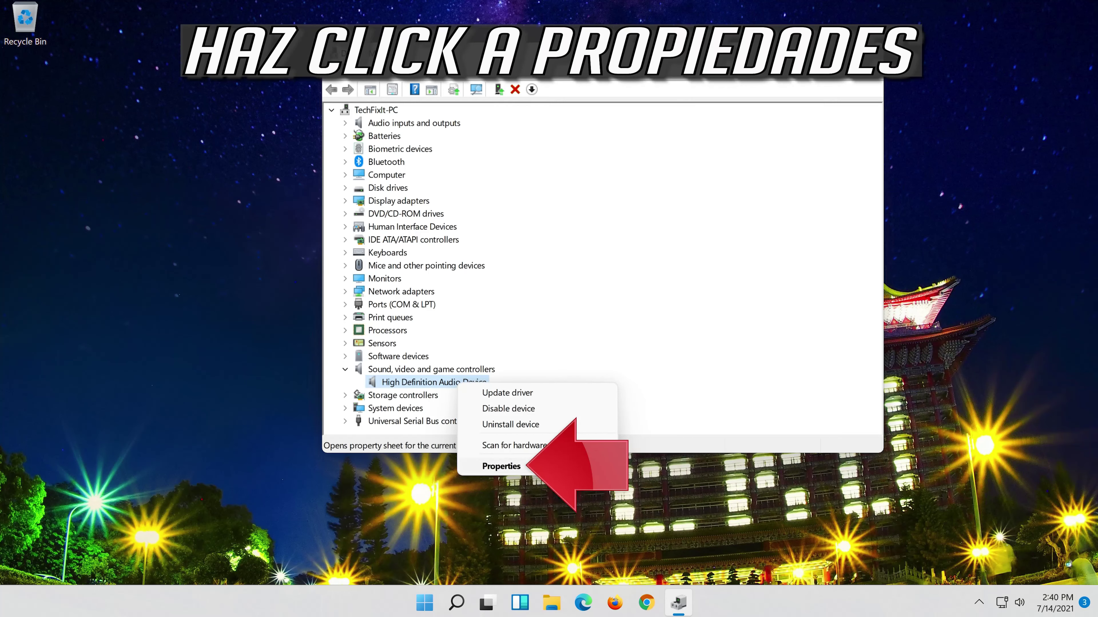
{"action": "left_click", "coordinate": [503, 467]}
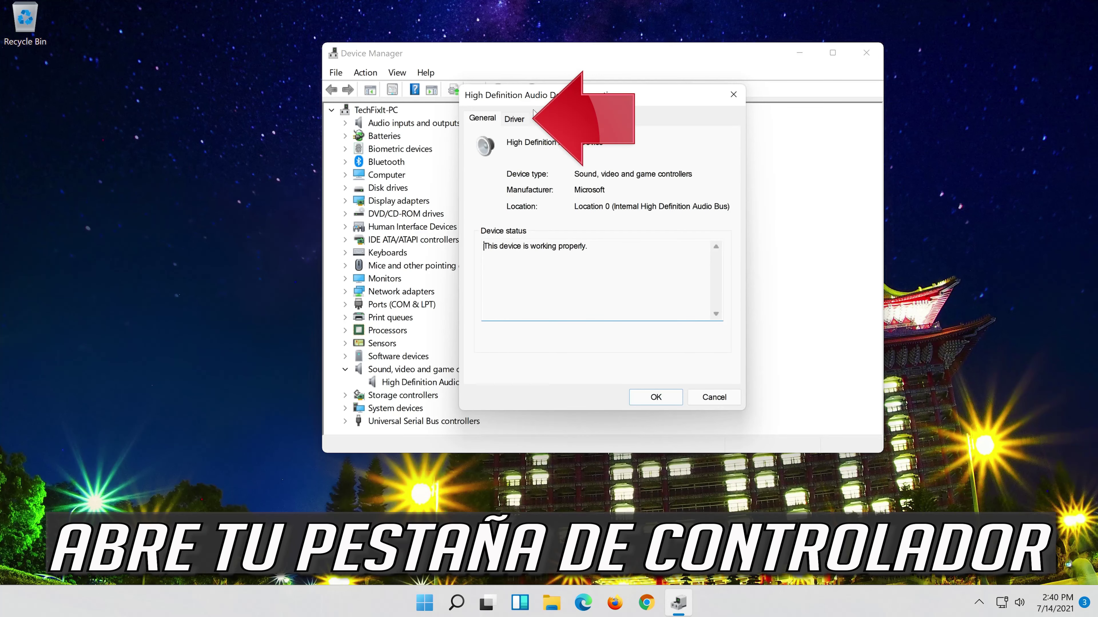
{"action": "left_click", "coordinate": [513, 119]}
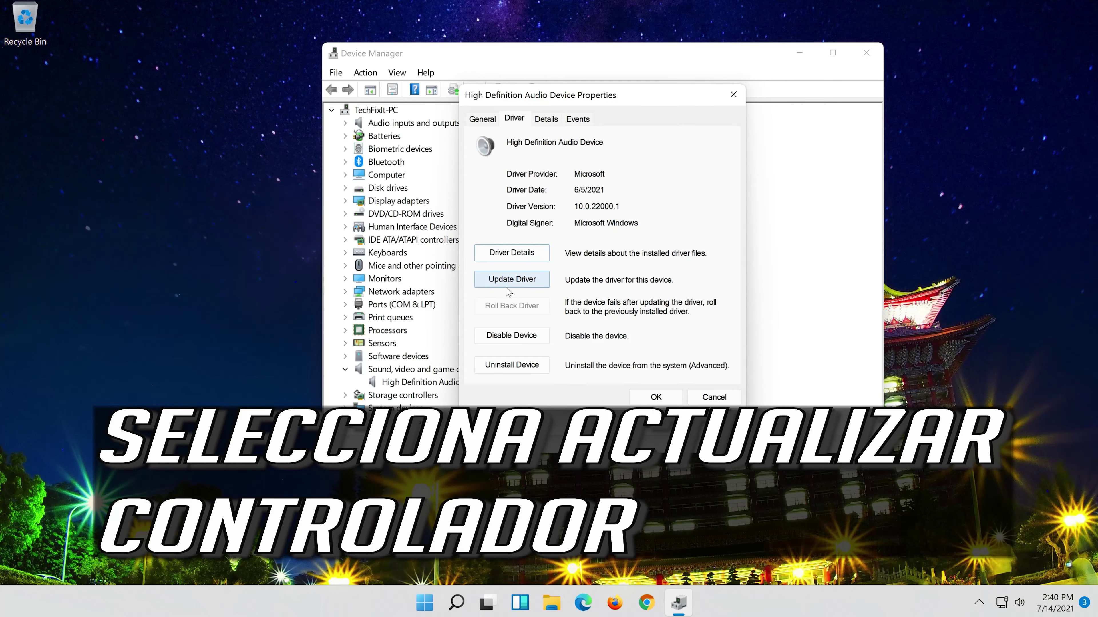
Step: Update the audio device's driver with an automatic driver search, and check for updates through Windows Update
{"action": "left_click", "coordinate": [512, 280]}
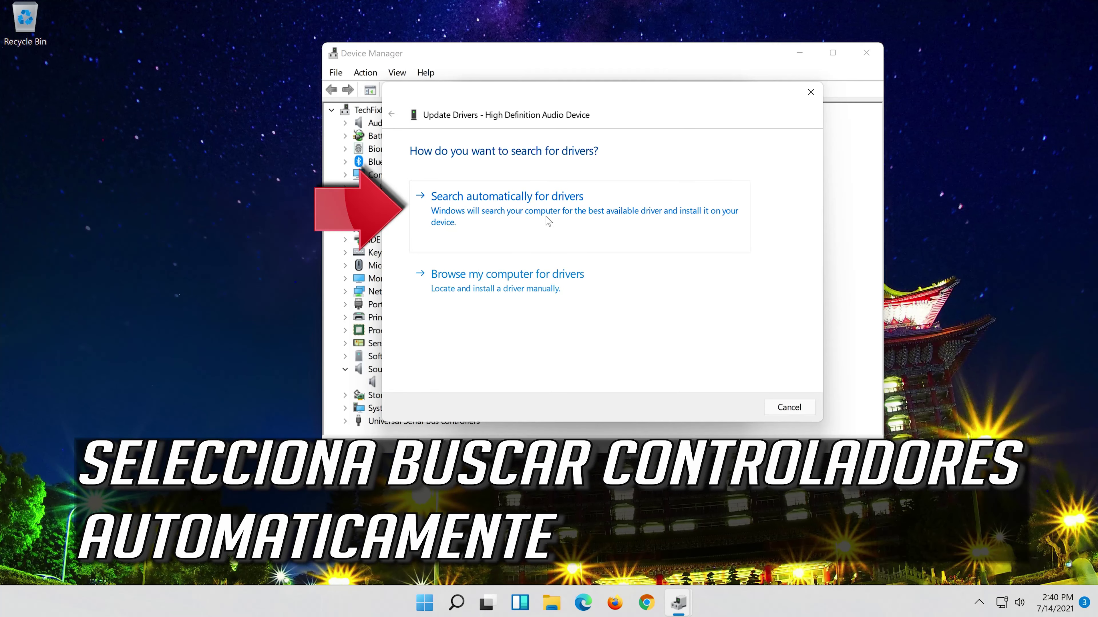
{"action": "left_click", "coordinate": [601, 220]}
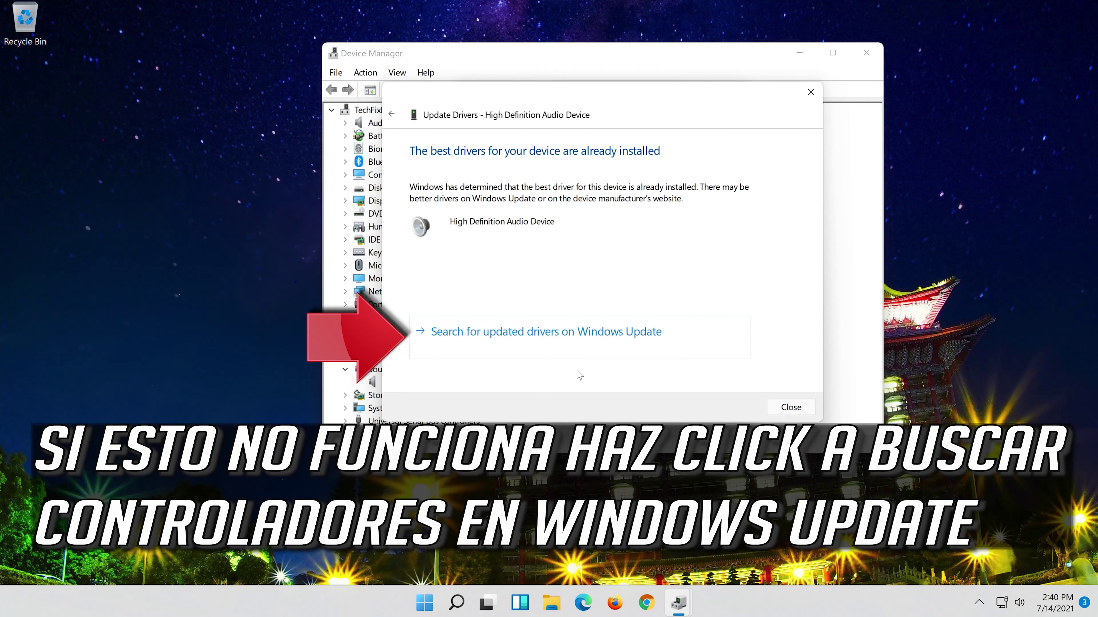
{"action": "left_click", "coordinate": [586, 346]}
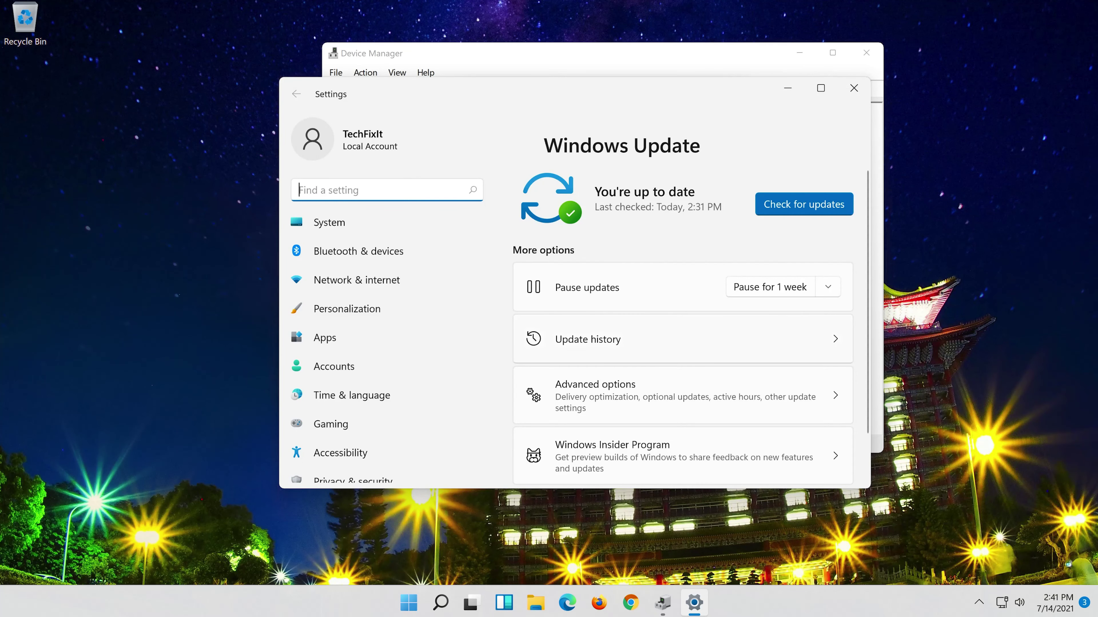
{"action": "left_click", "coordinate": [800, 205]}
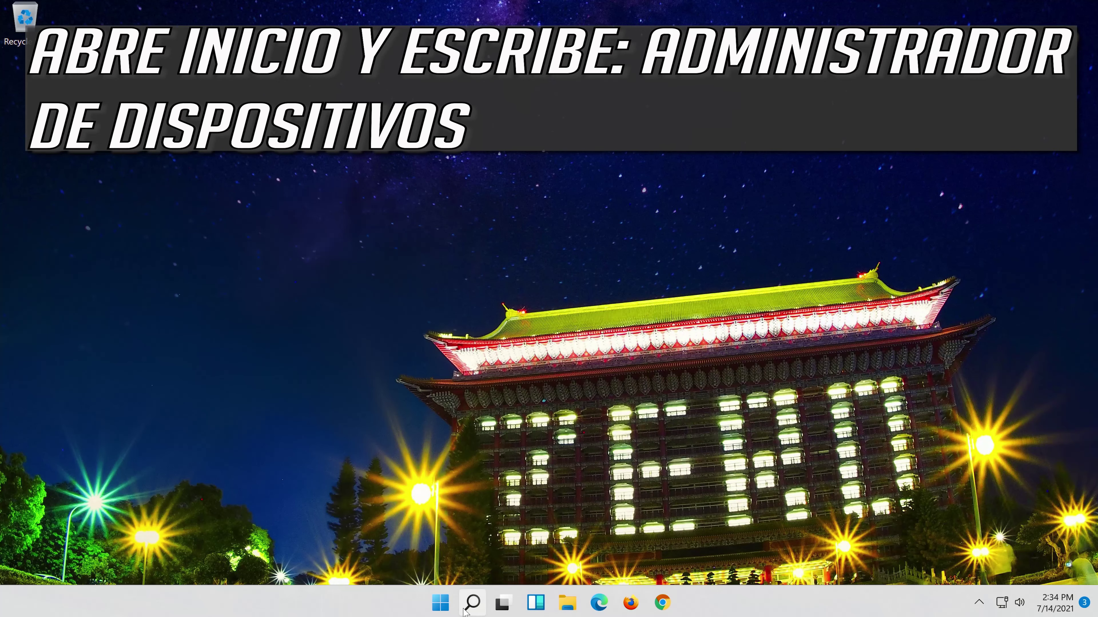
Step: Find Device Manager by searching Windows for "device manager", open it and center its window on the desktop
{"action": "left_click", "coordinate": [464, 609]}
{"action": "type", "text": "devi"}
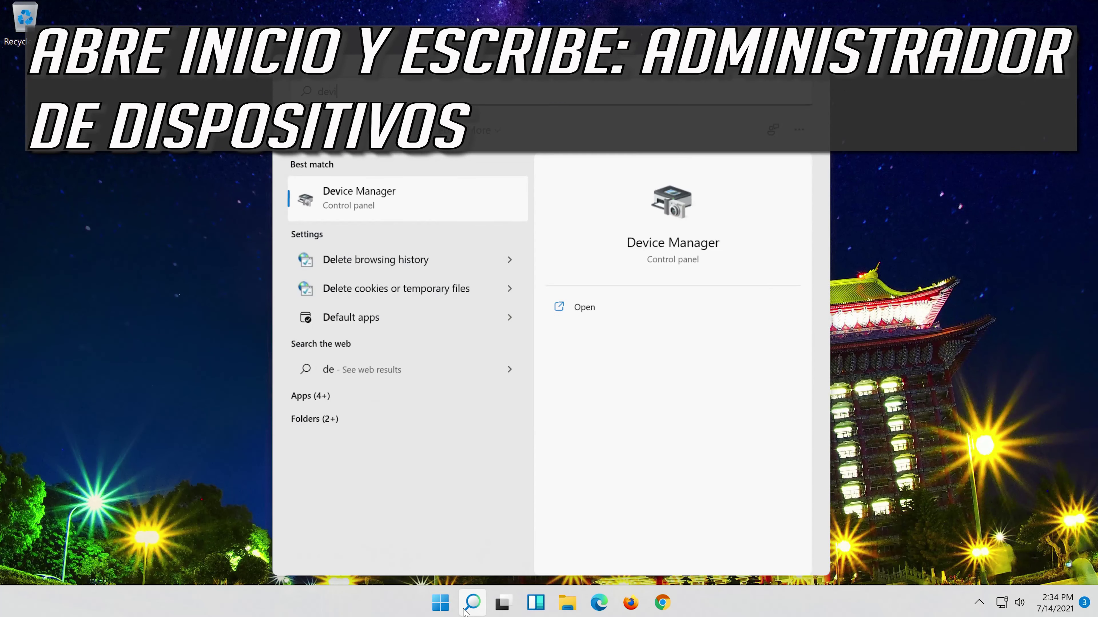
{"action": "type", "text": "ce manager"}
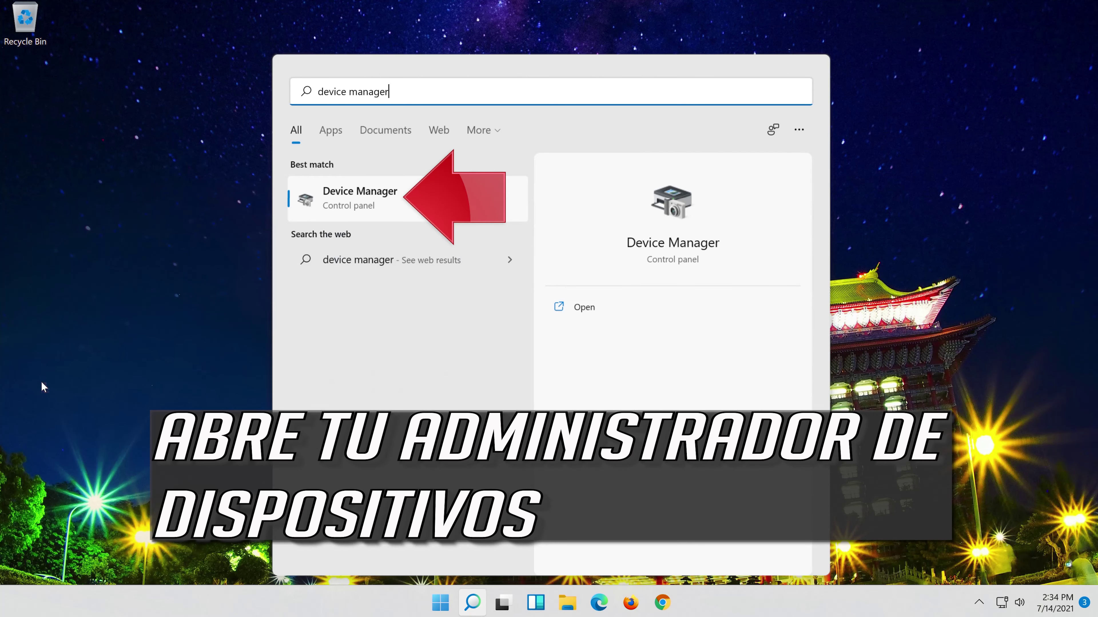
{"action": "left_click", "coordinate": [379, 204]}
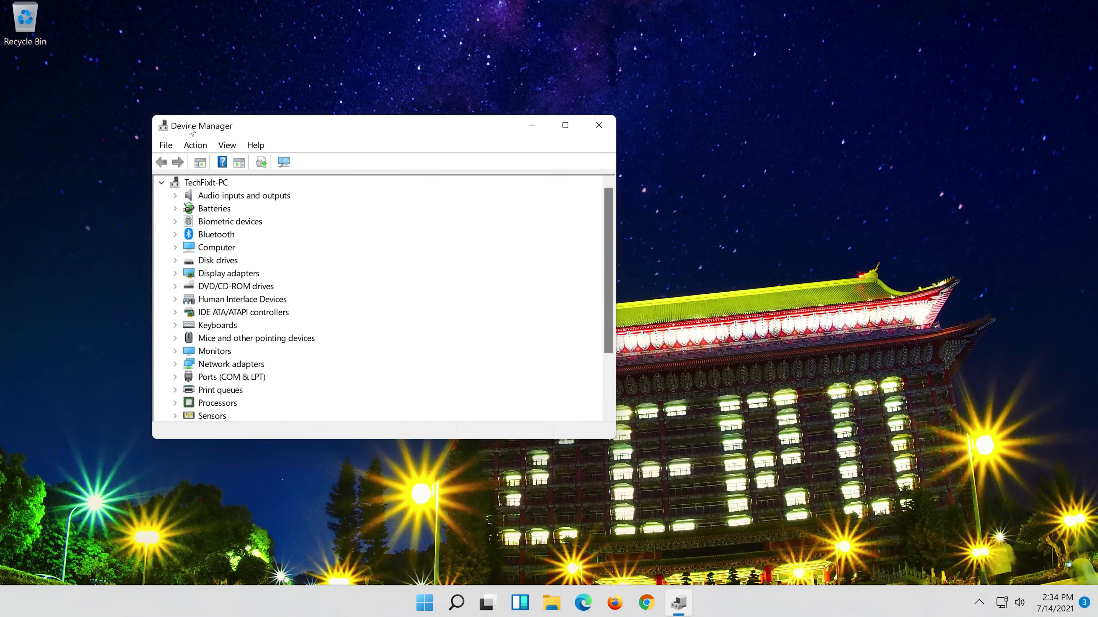
{"action": "left_click_drag", "start_coordinate": [194, 128], "coordinate": [439, 135]}
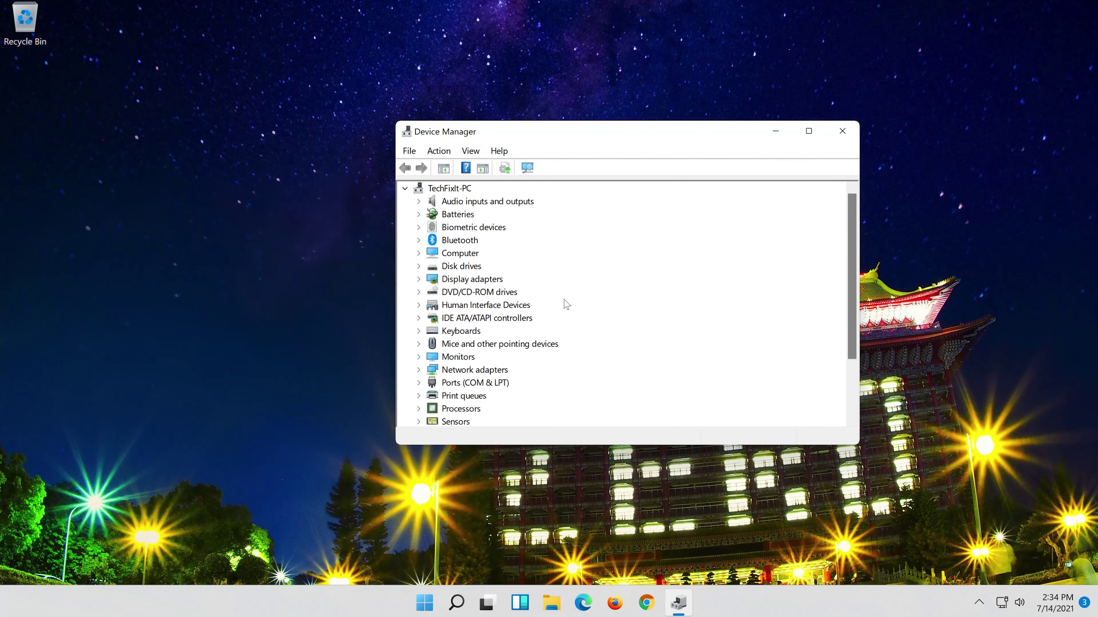
Step: Expand Sound, video and game controllers and bring up the driver properties of High Definition Audio Device
{"action": "scroll", "coordinate": [568, 306], "scroll_direction": "down", "scroll_amount": 2}
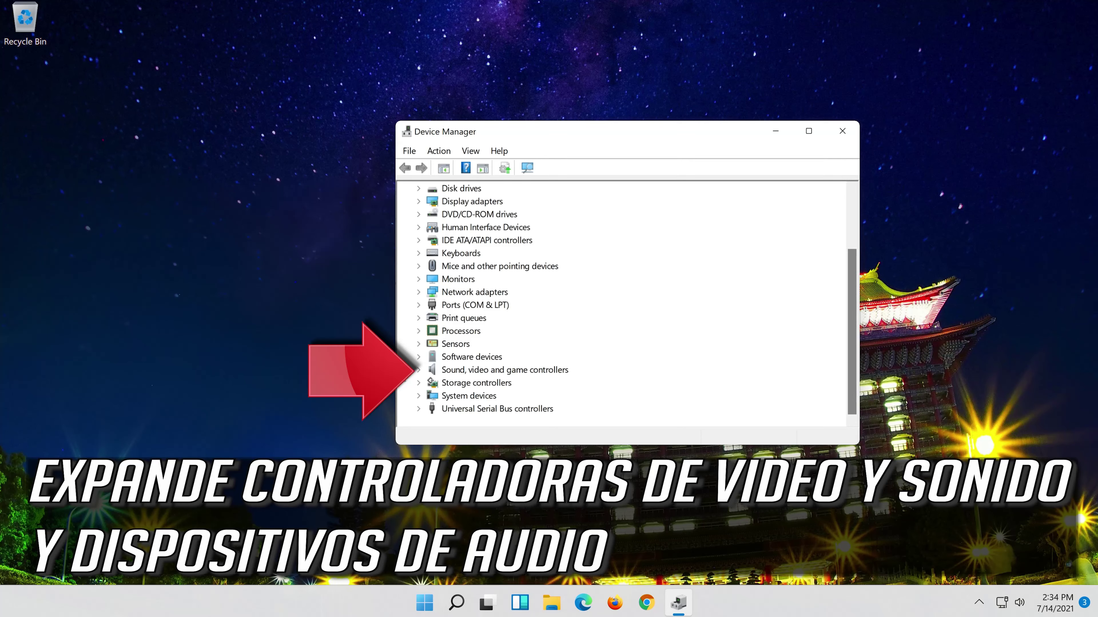
{"action": "left_click", "coordinate": [419, 370]}
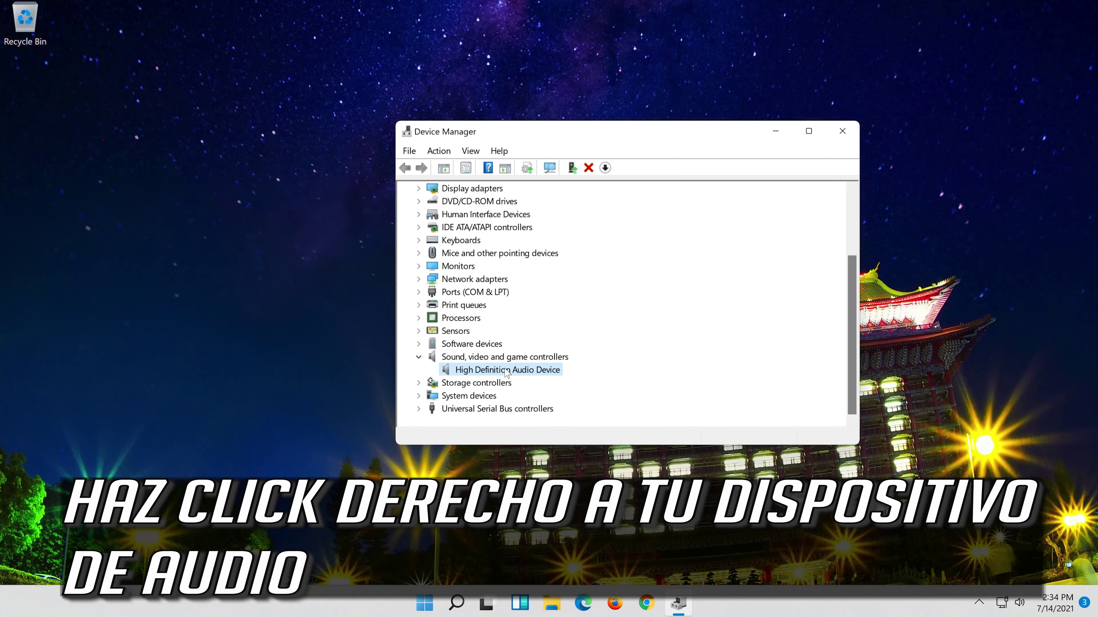
{"action": "right_click", "coordinate": [507, 373]}
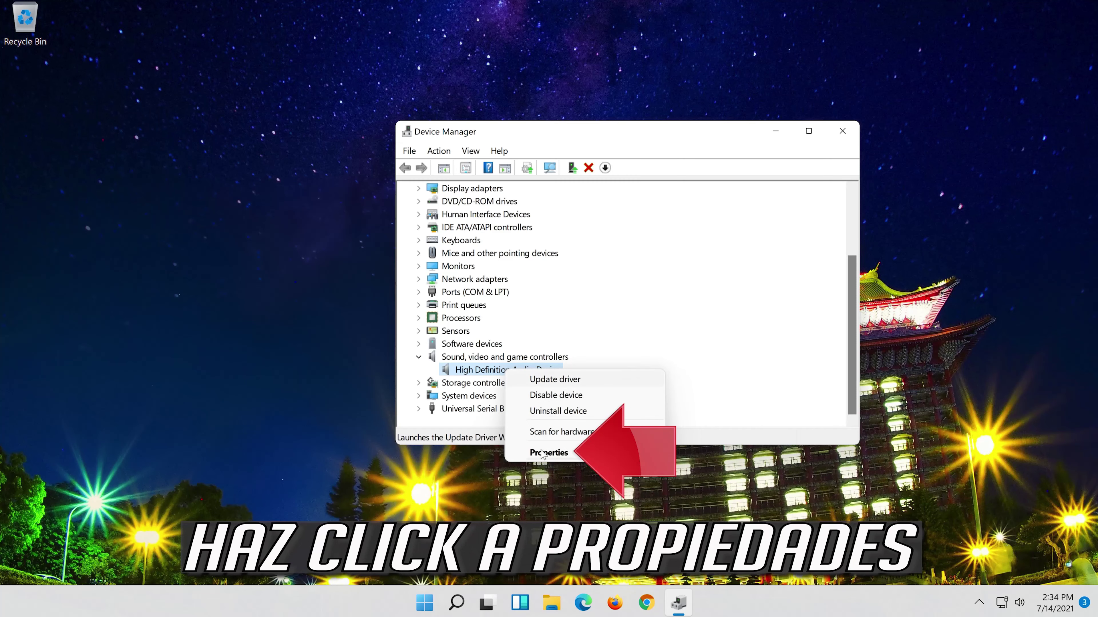
{"action": "left_click", "coordinate": [563, 454]}
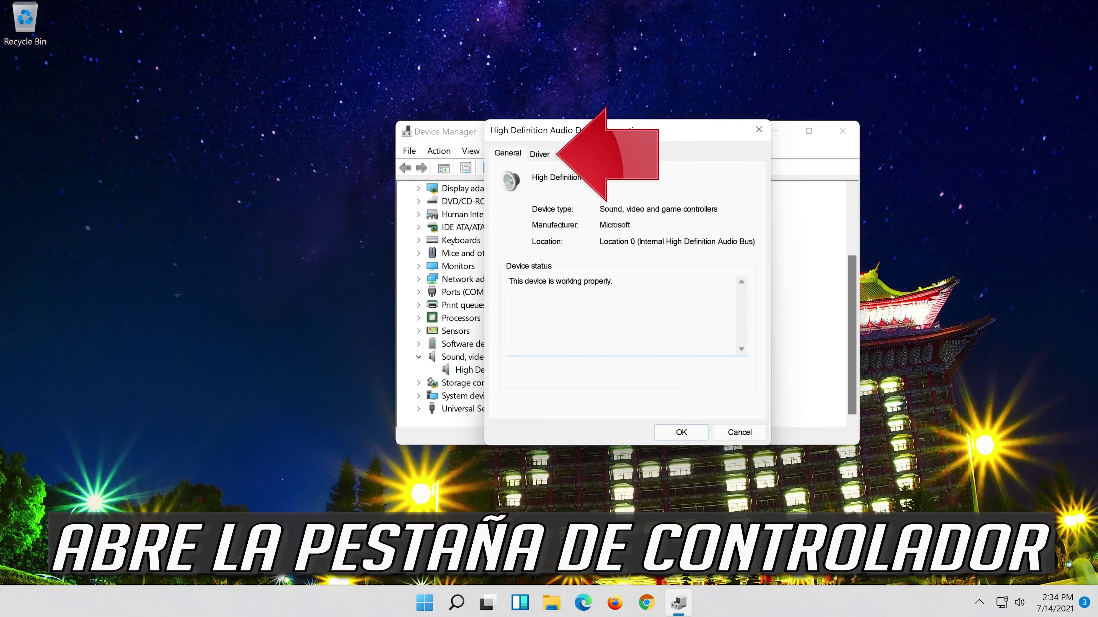
{"action": "left_click", "coordinate": [534, 161]}
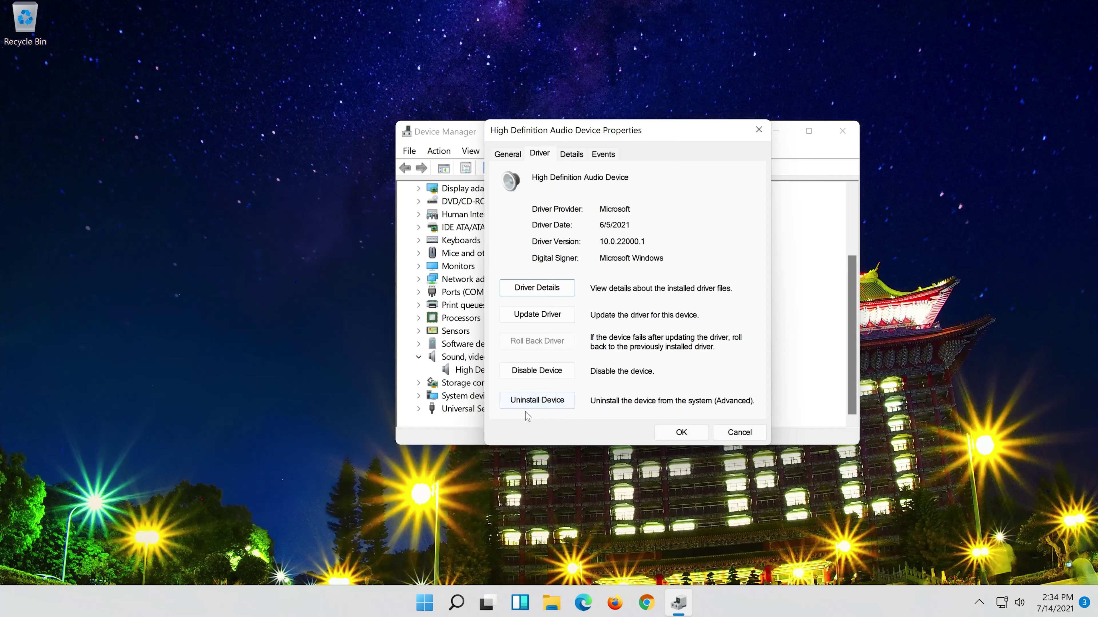
Step: Uninstall High Definition Audio Device from the system and close Device Manager
{"action": "left_click", "coordinate": [545, 406]}
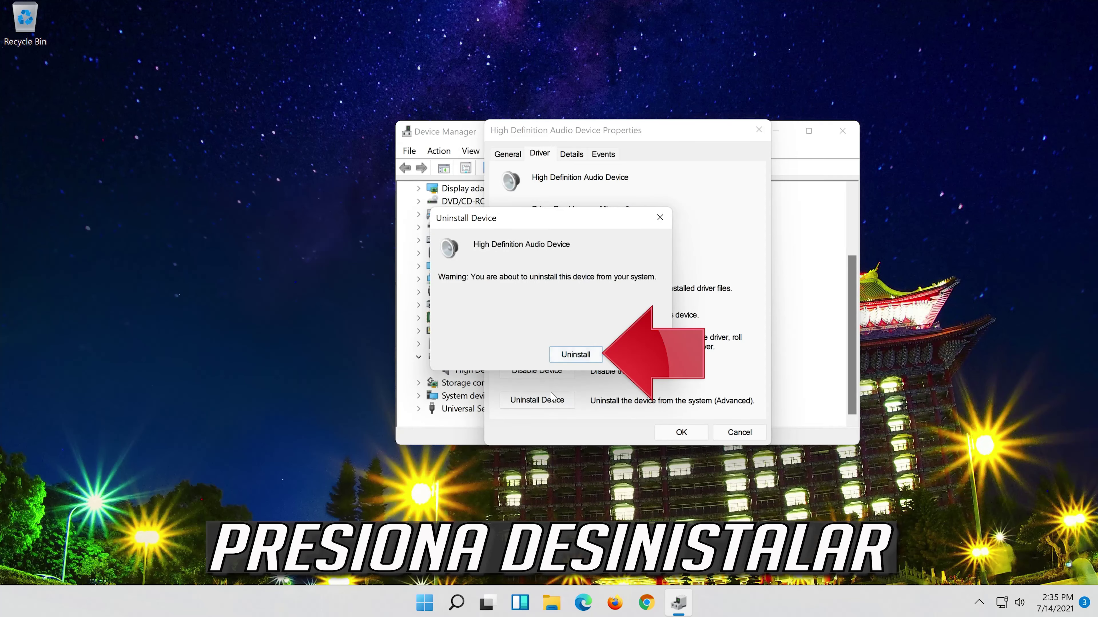
{"action": "left_click", "coordinate": [579, 357]}
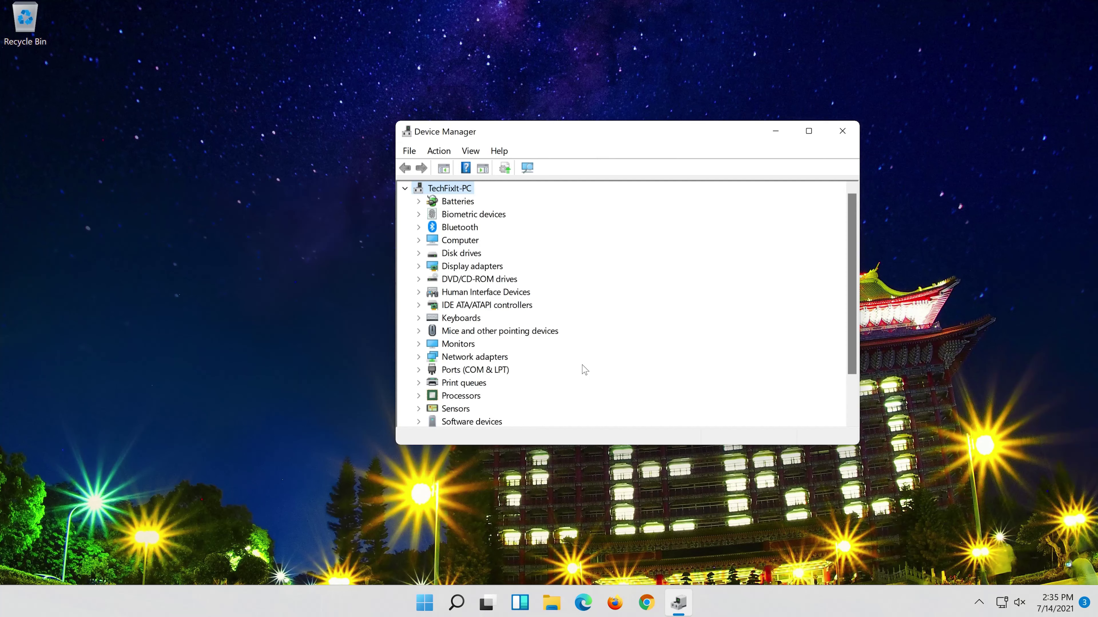
{"action": "left_click", "coordinate": [837, 137]}
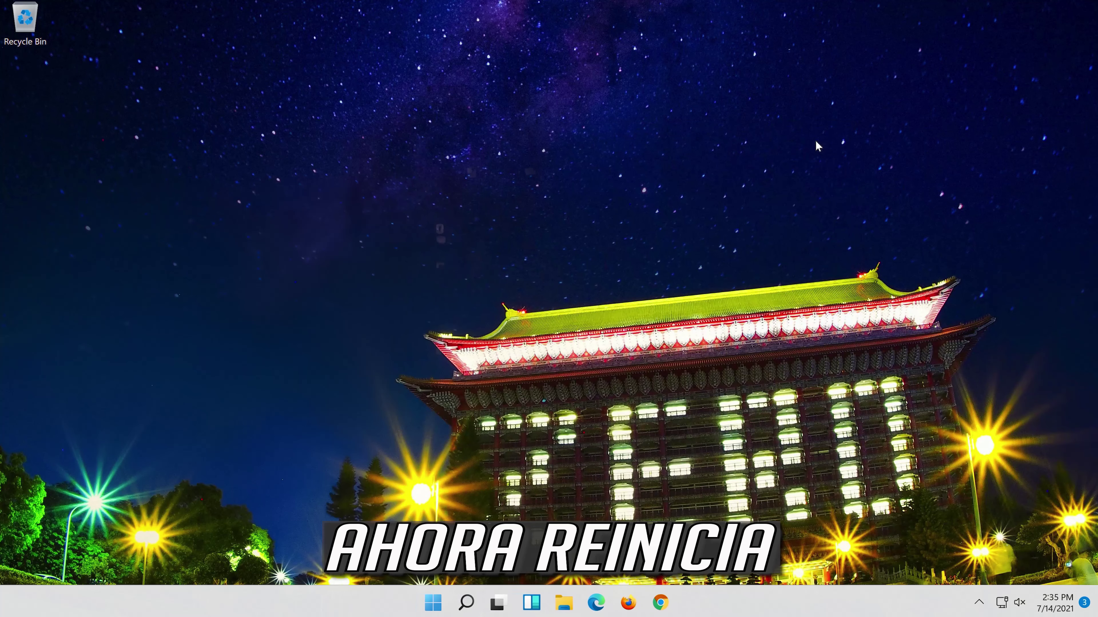
Step: Restart the computer
{"action": "left_click", "coordinate": [442, 603]}
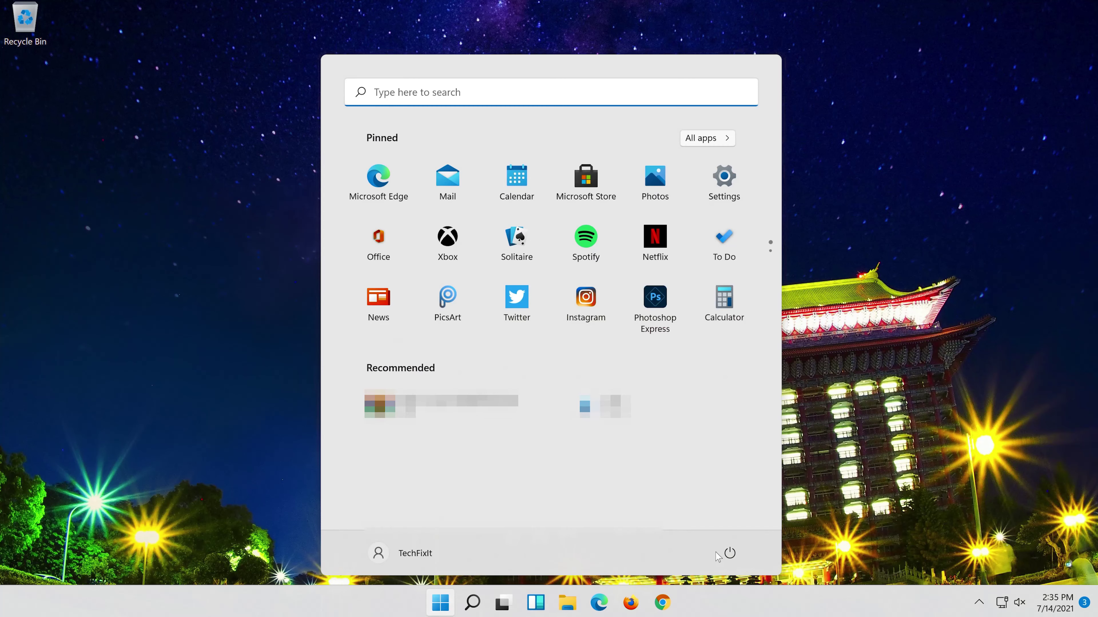
{"action": "left_click", "coordinate": [730, 553]}
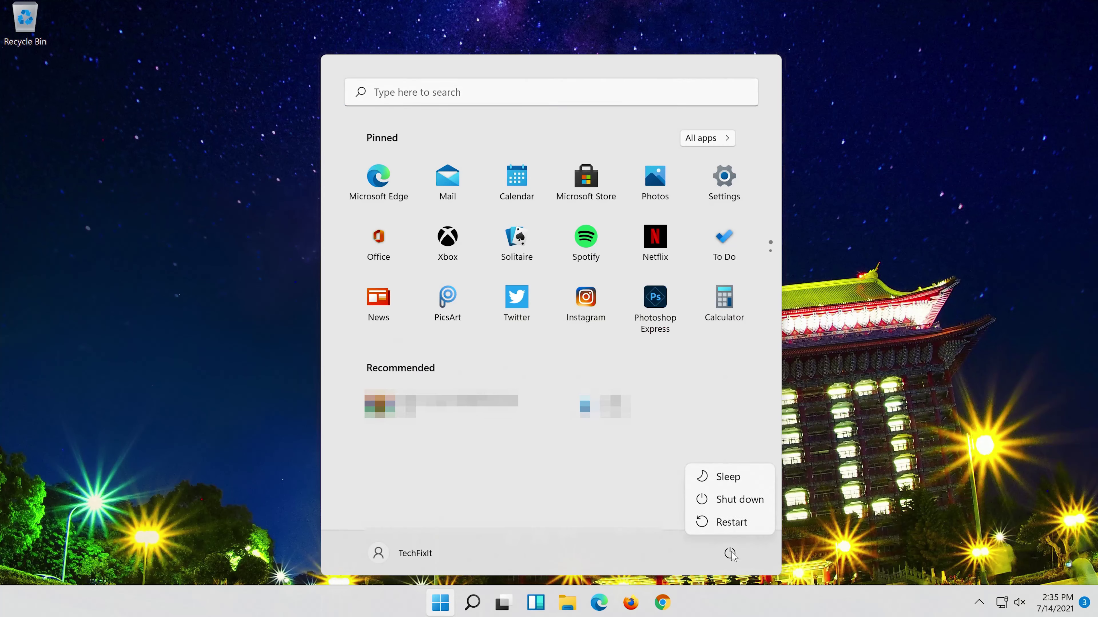
{"action": "left_click", "coordinate": [742, 530]}
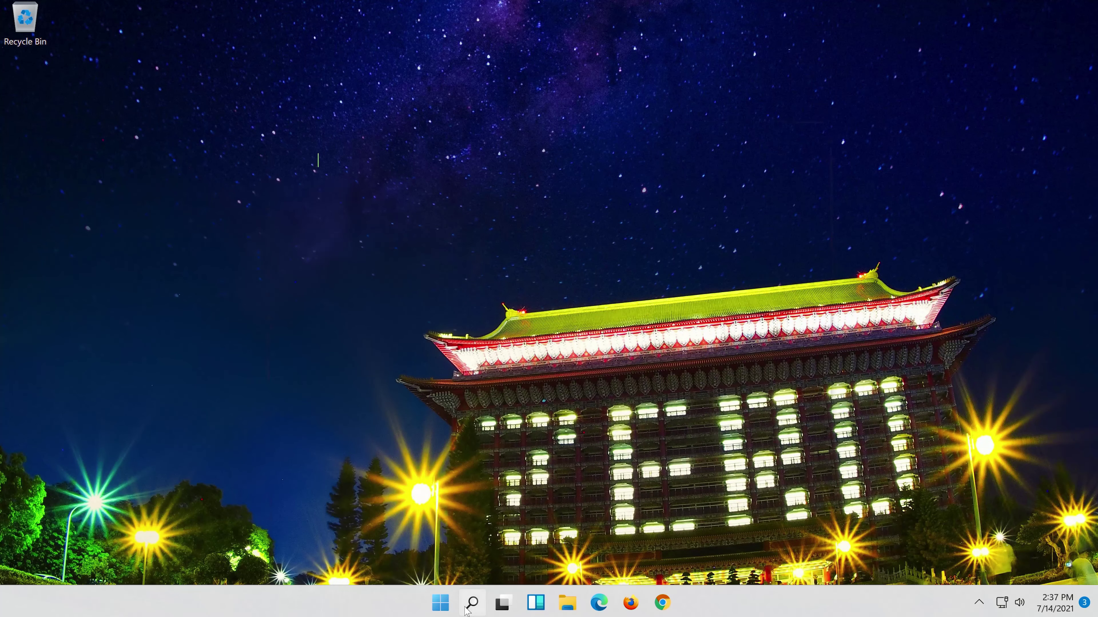
Step: Reopen Device Manager through a Windows search for "device manager" and move its window toward the desktop's center
{"action": "left_click", "coordinate": [467, 608]}
{"action": "type", "text": "dev"}
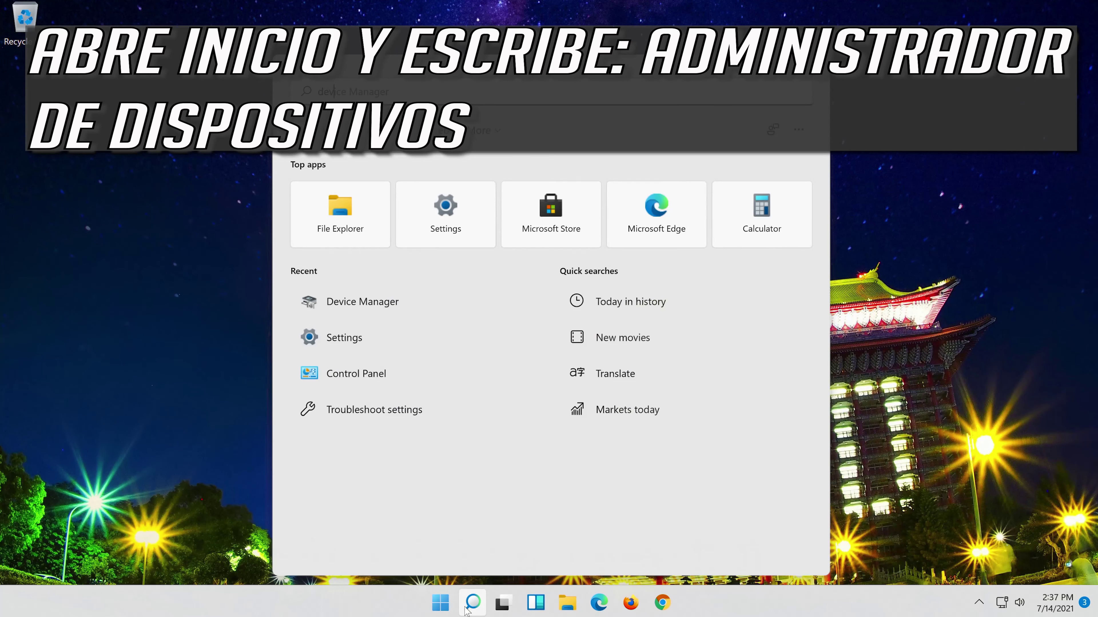
{"action": "type", "text": "ice manager"}
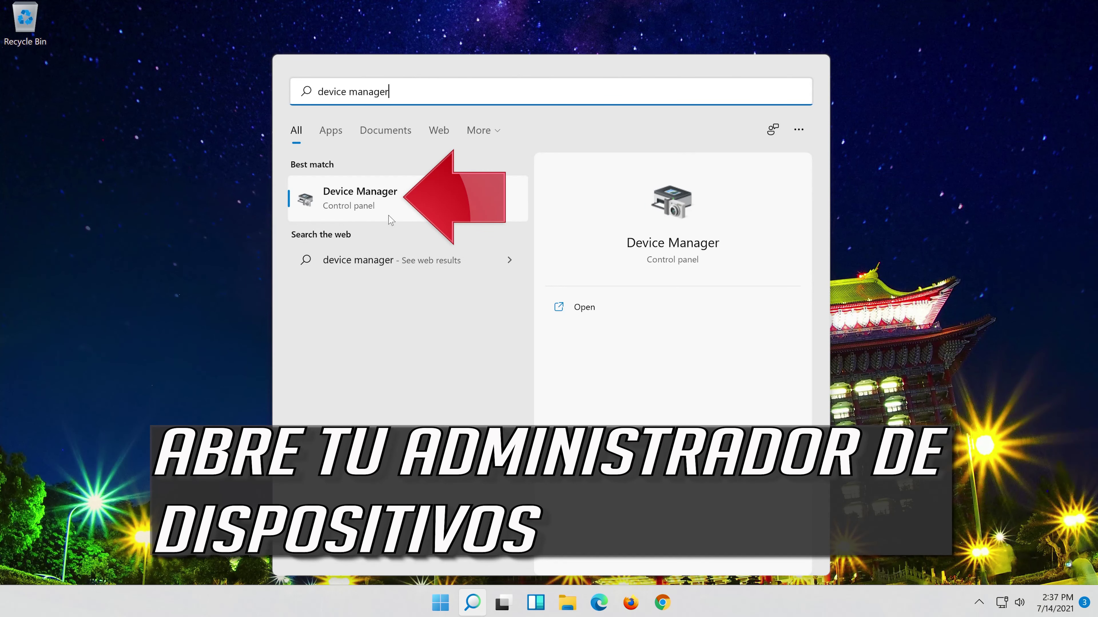
{"action": "left_click", "coordinate": [409, 207]}
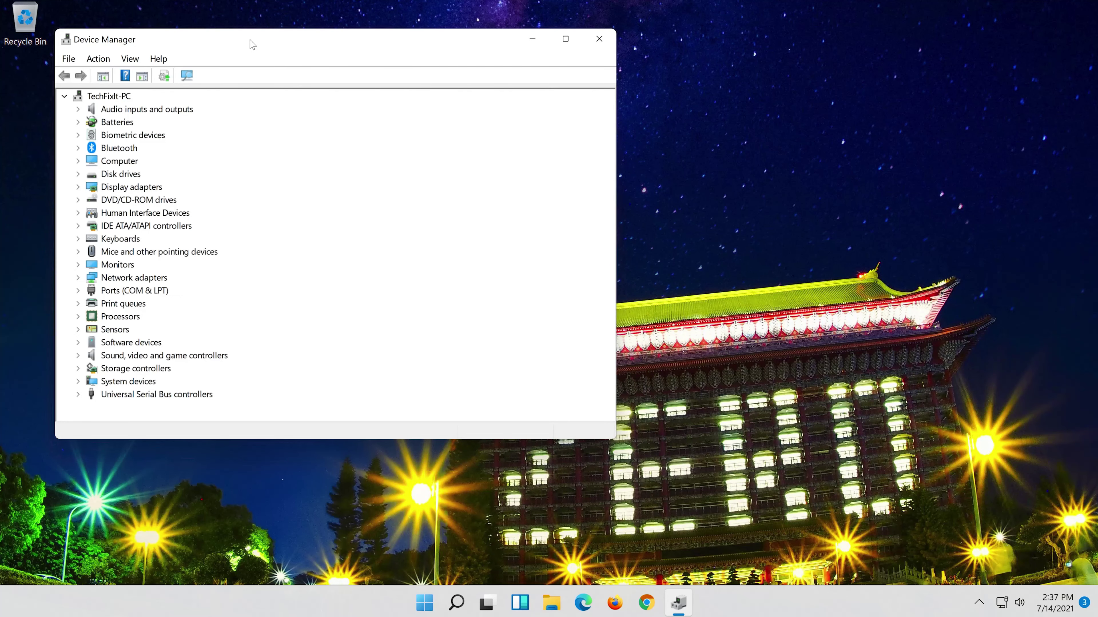
{"action": "left_click_drag", "start_coordinate": [253, 43], "coordinate": [534, 83]}
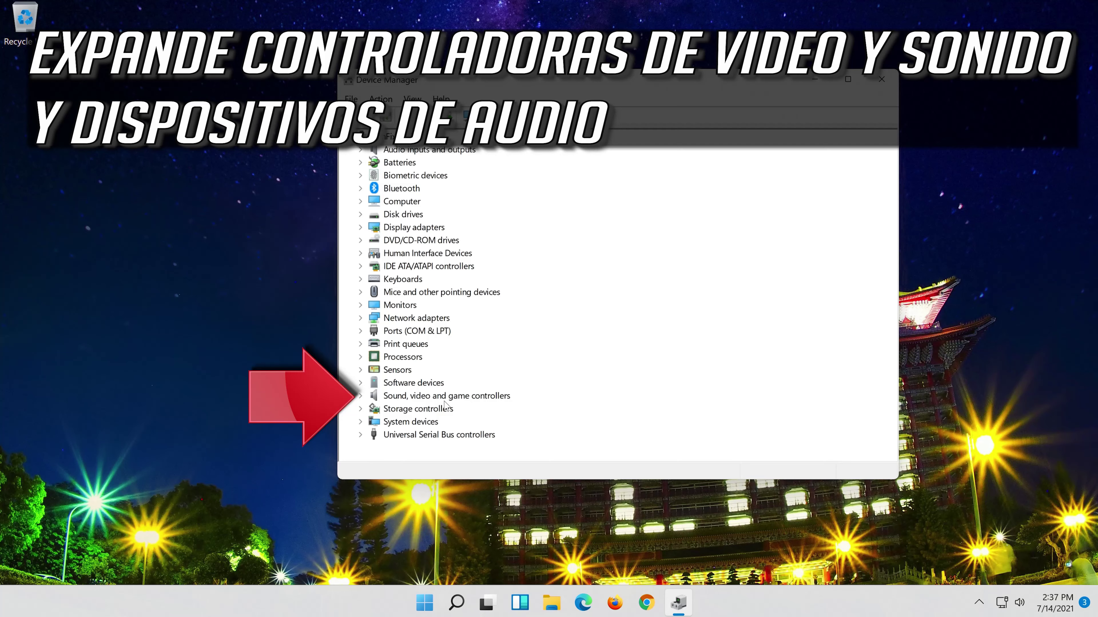
Step: Open the properties of High Definition Audio Device under Sound, video and game controllers
{"action": "left_click", "coordinate": [361, 397]}
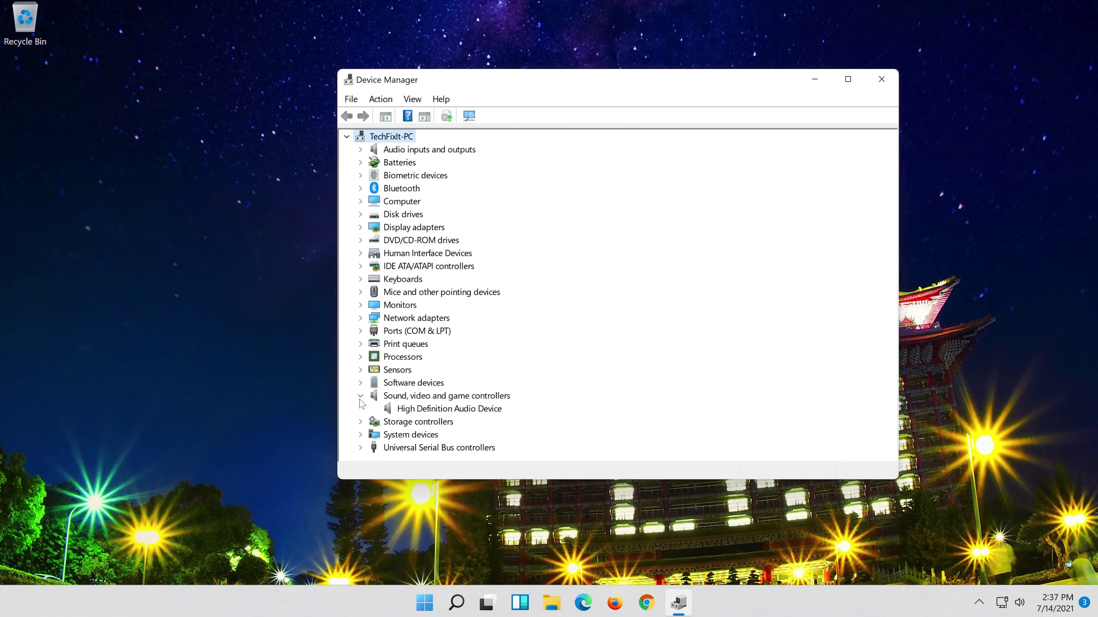
{"action": "left_click", "coordinate": [449, 409]}
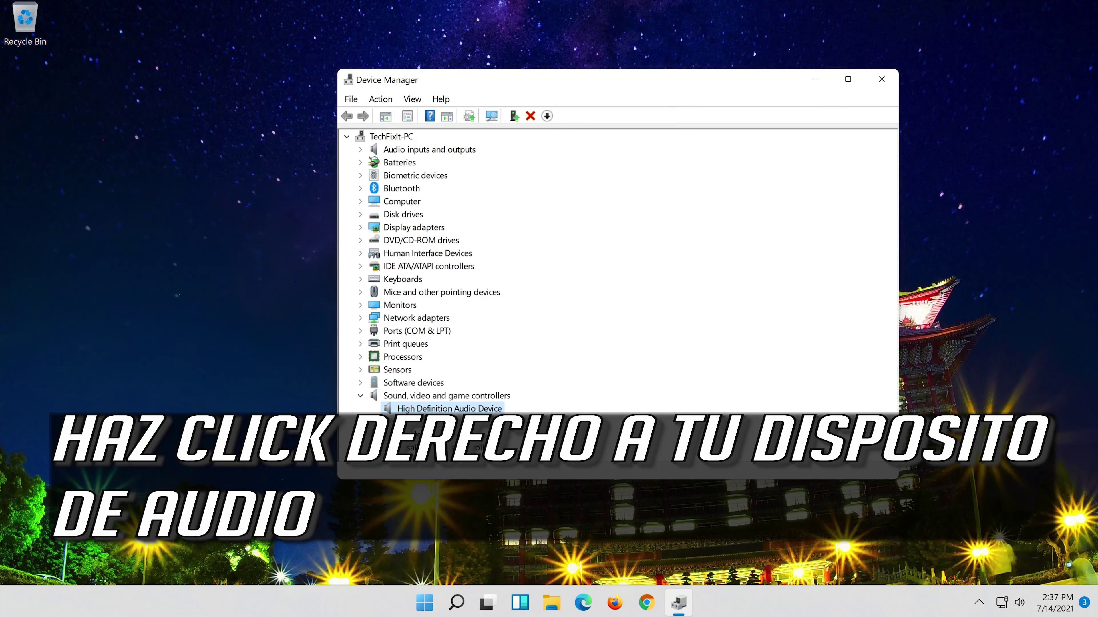
{"action": "right_click", "coordinate": [488, 411]}
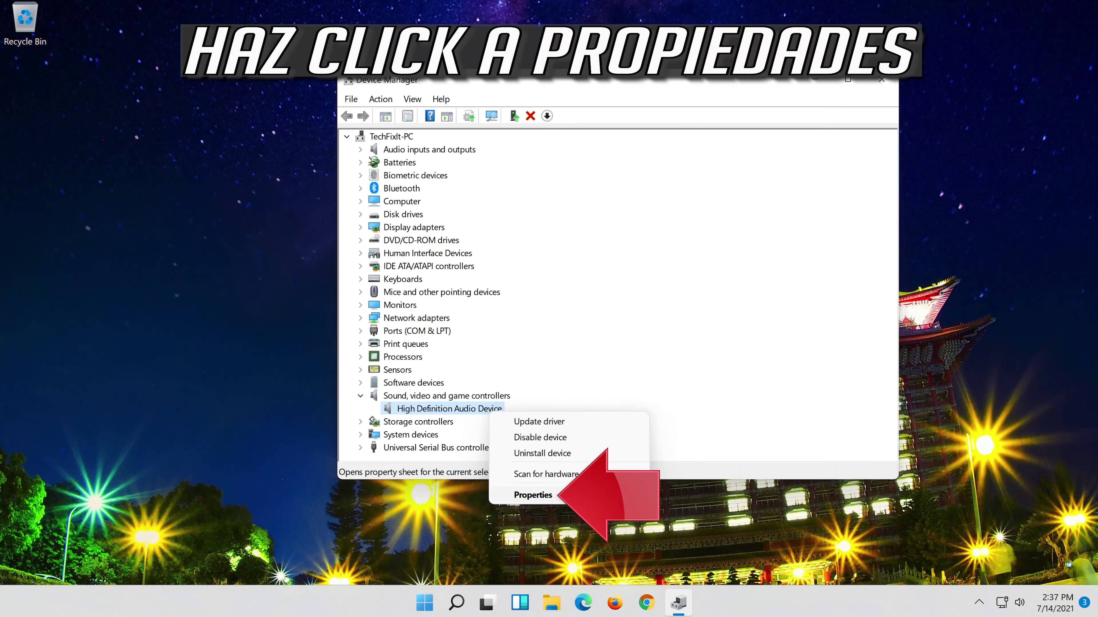
{"action": "left_click", "coordinate": [533, 495]}
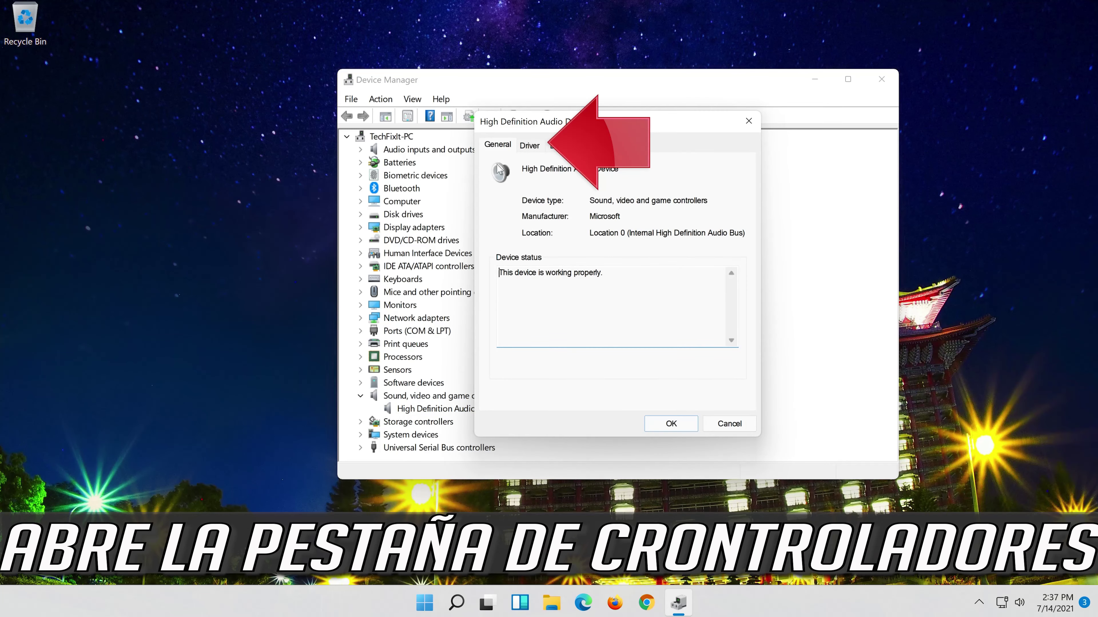
Step: Start a manual driver update for High Definition Audio Device, choosing to pick from the list of available drivers on the computer
{"action": "left_click", "coordinate": [528, 146]}
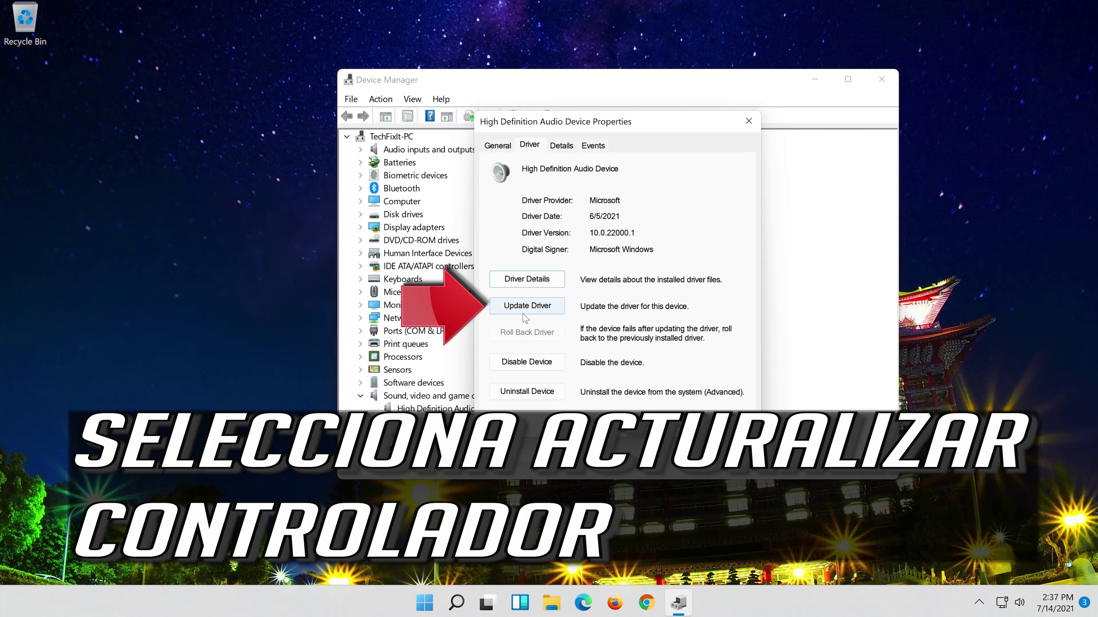
{"action": "left_click", "coordinate": [528, 306]}
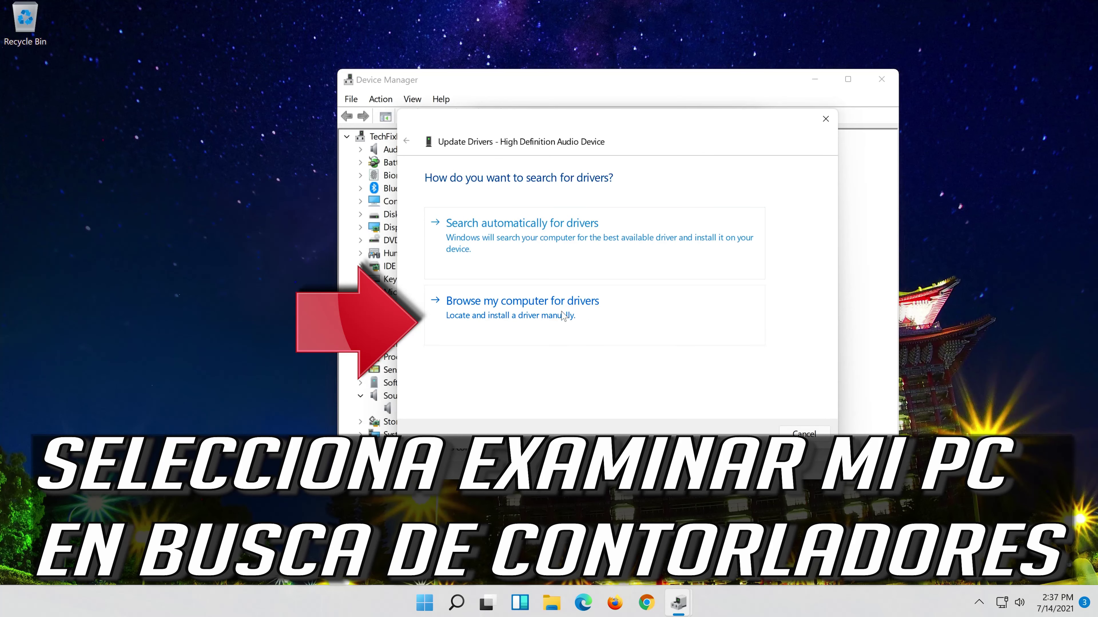
{"action": "left_click", "coordinate": [594, 318]}
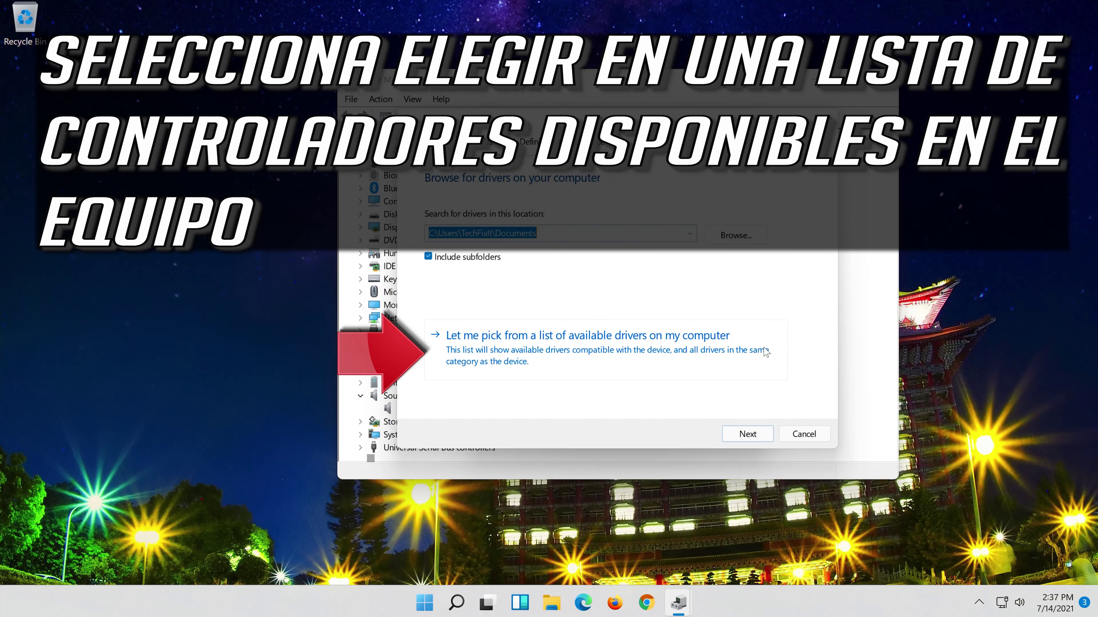
{"action": "left_click", "coordinate": [537, 361]}
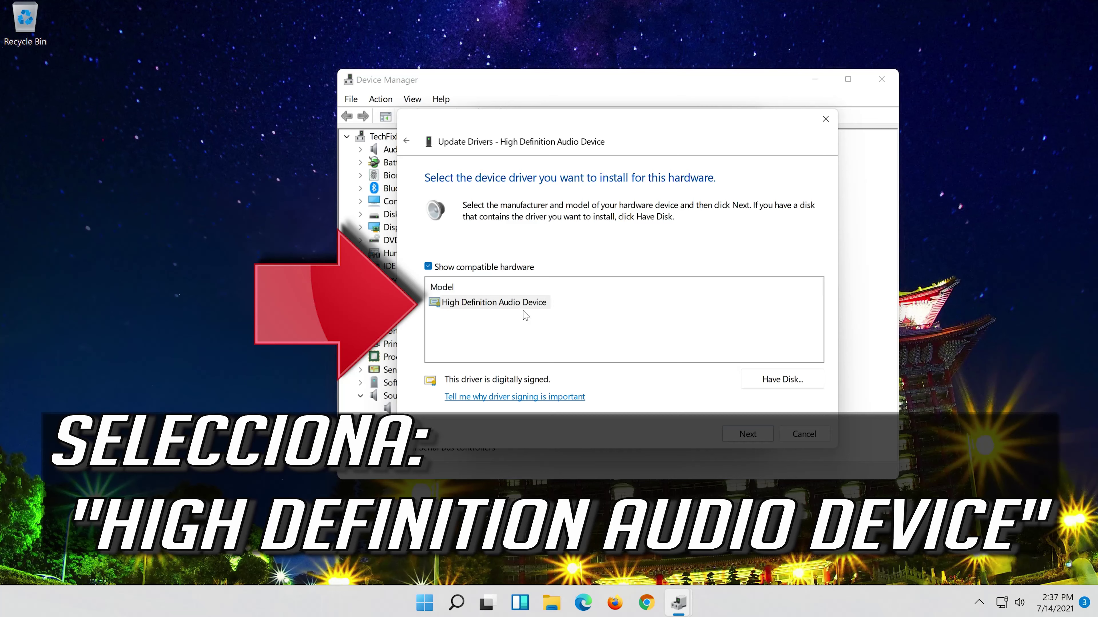
Step: Install the compatible High Definition Audio Device driver, accepting the compatibility warning, and close the update wizard and the device properties
{"action": "left_click", "coordinate": [516, 305]}
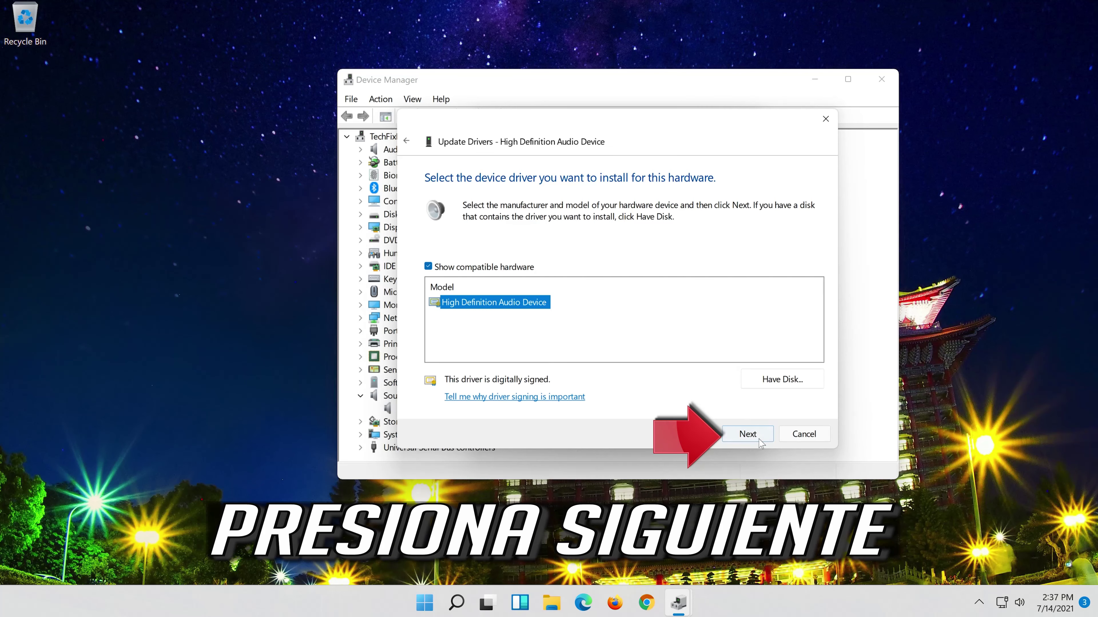
{"action": "left_click", "coordinate": [747, 434]}
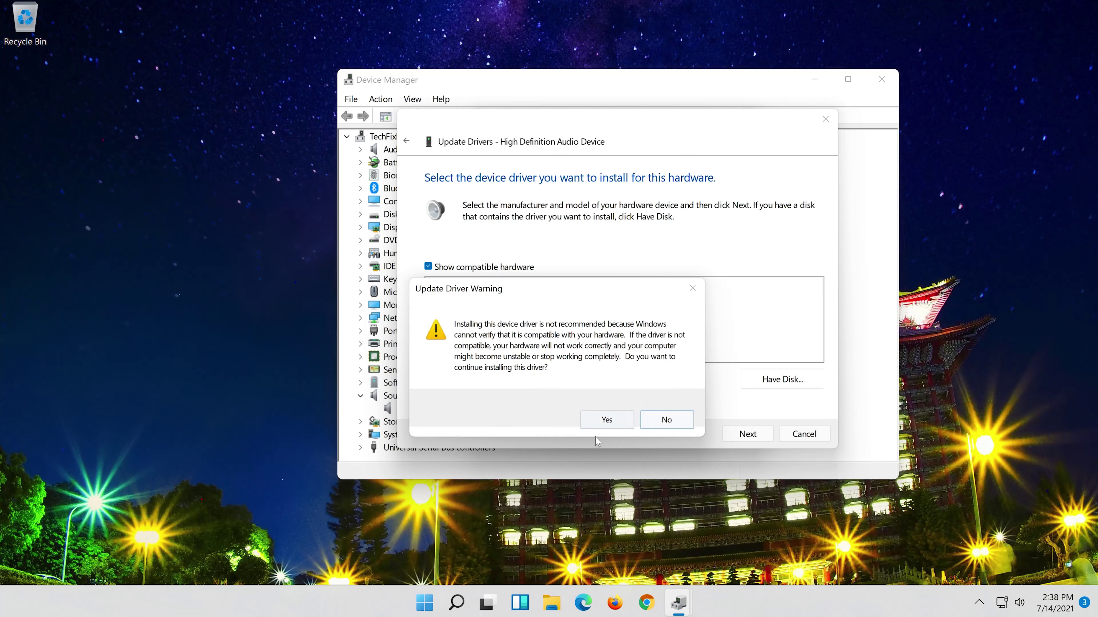
{"action": "left_click", "coordinate": [607, 420]}
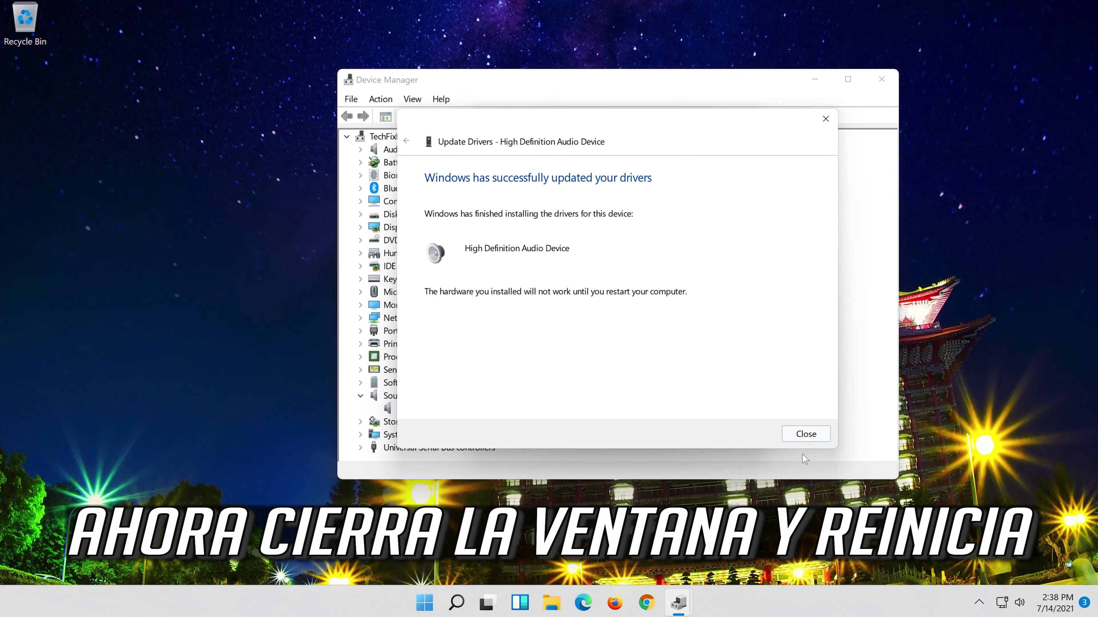
{"action": "left_click", "coordinate": [807, 434]}
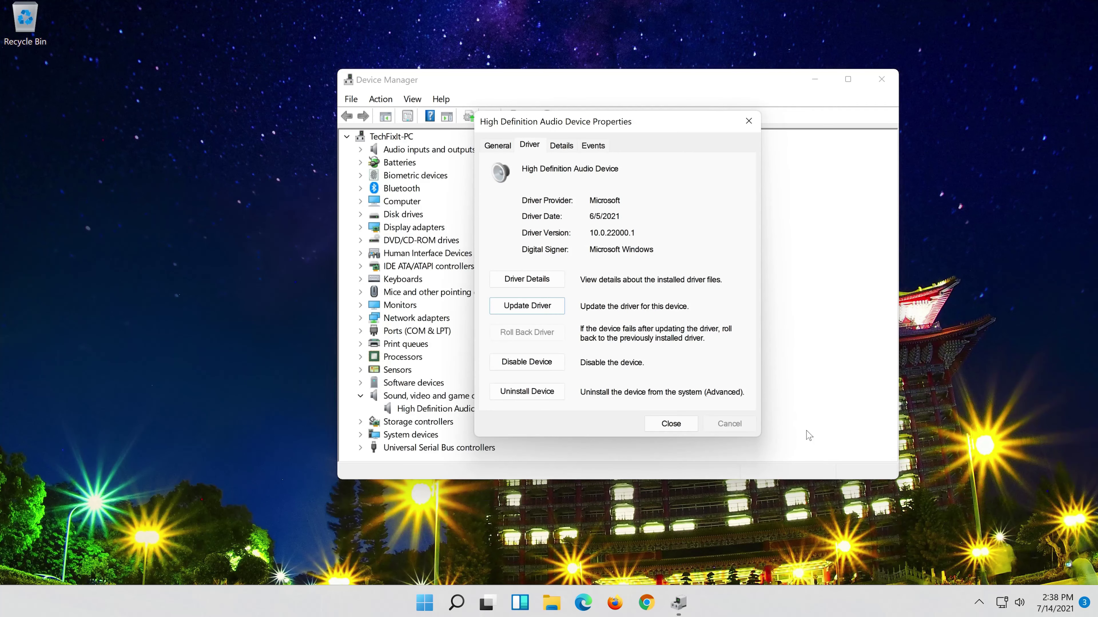
{"action": "left_click", "coordinate": [671, 425]}
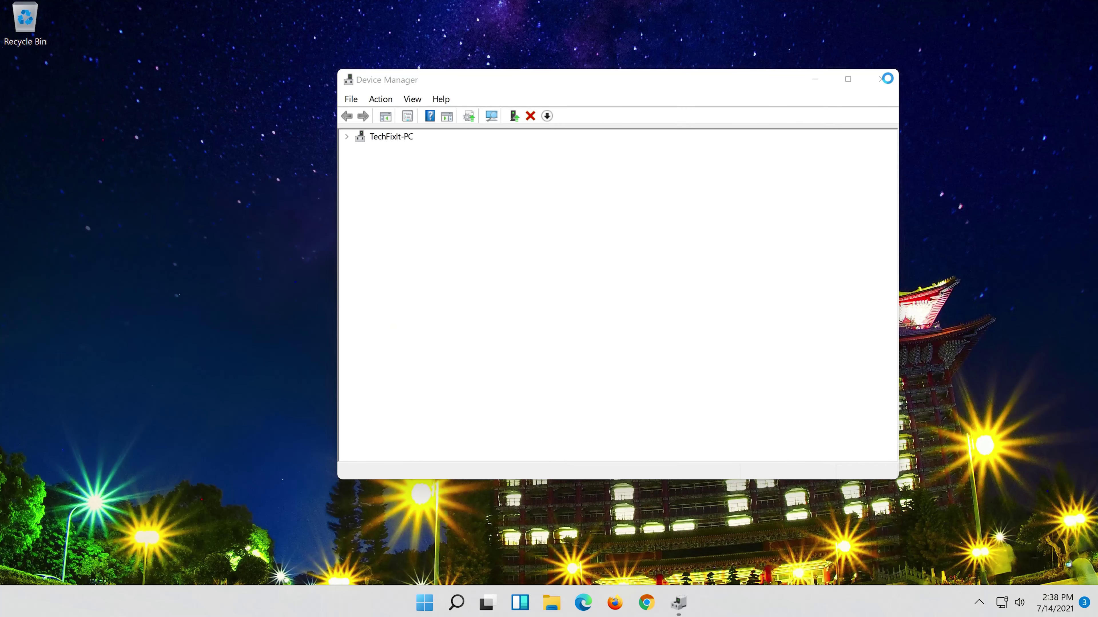